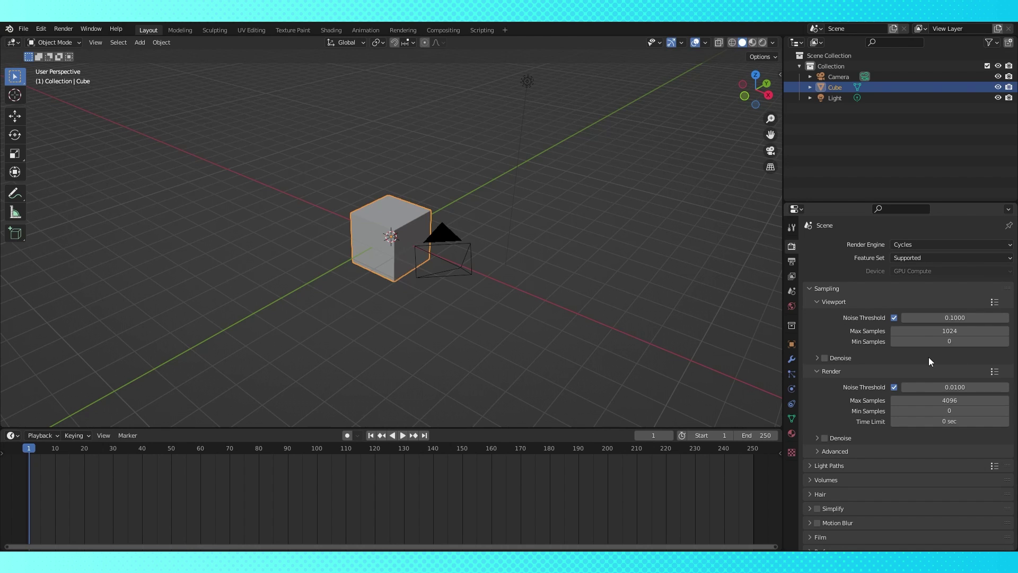
# Check the viewport and render denoise options, then switch the render engine to Eevee.
pyautogui.click(816, 358)
pyautogui.click(817, 358)
pyautogui.click(817, 438)
pyautogui.click(817, 438)
pyautogui.click(945, 245)
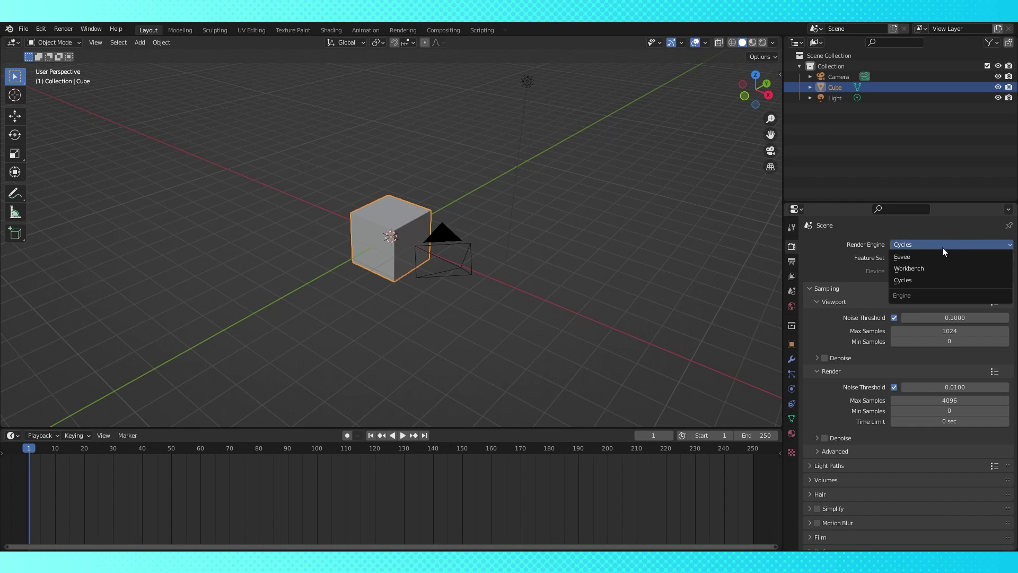
pyautogui.click(936, 257)
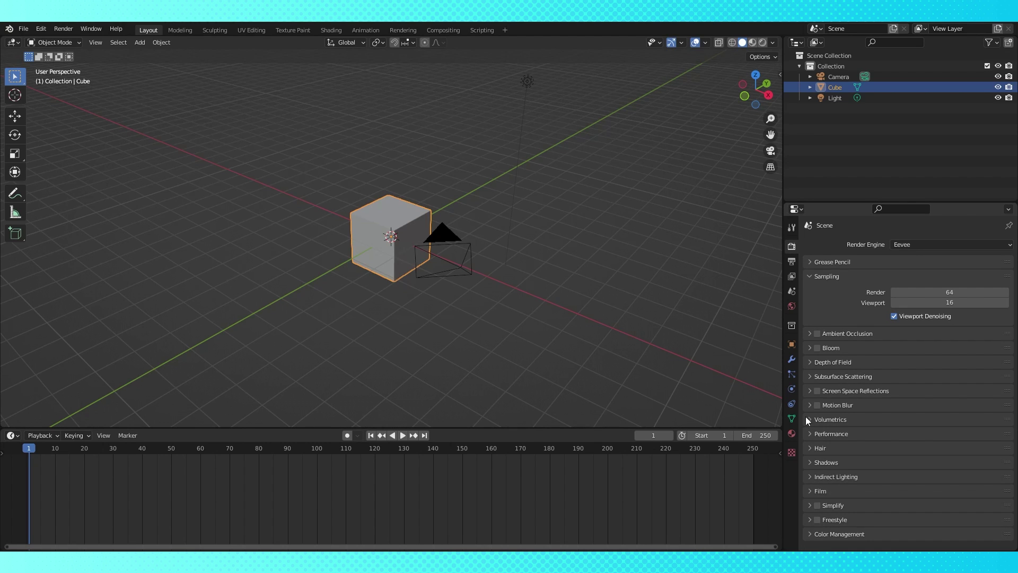
# Select the camera, view through it, and change its lens type to Orthographic.
pyautogui.click(452, 268)
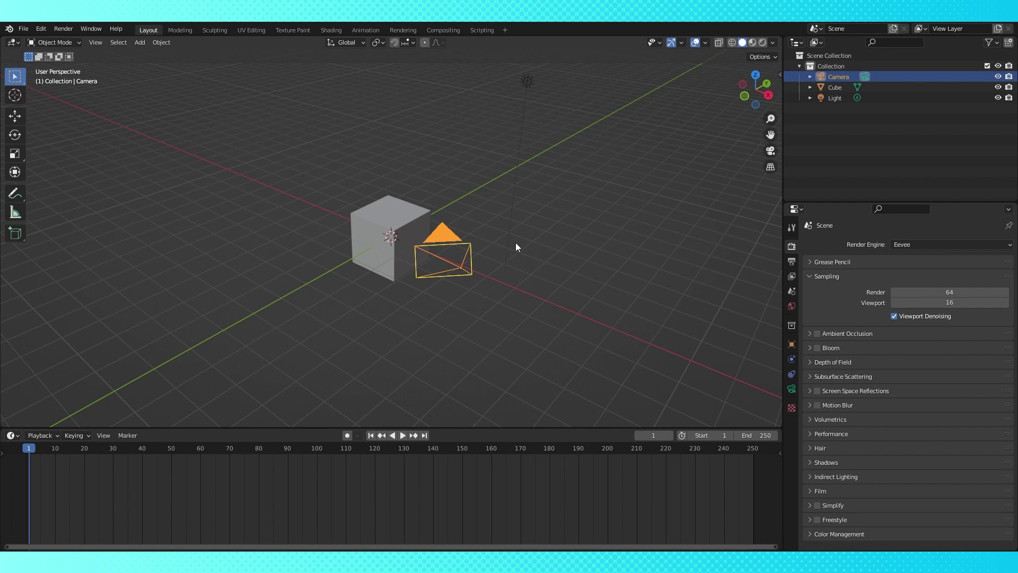
pyautogui.press('KP_0')
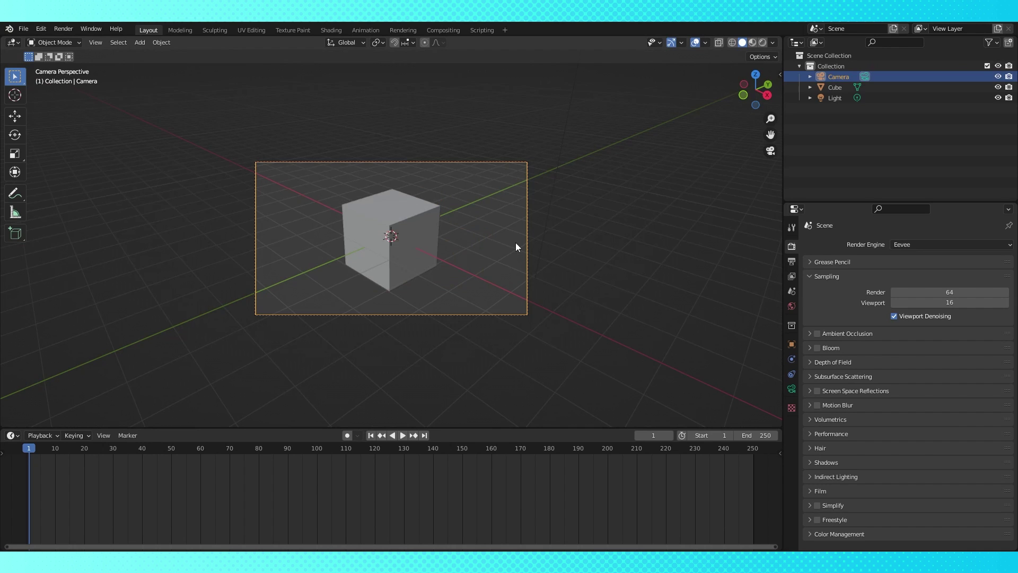
pyautogui.click(792, 389)
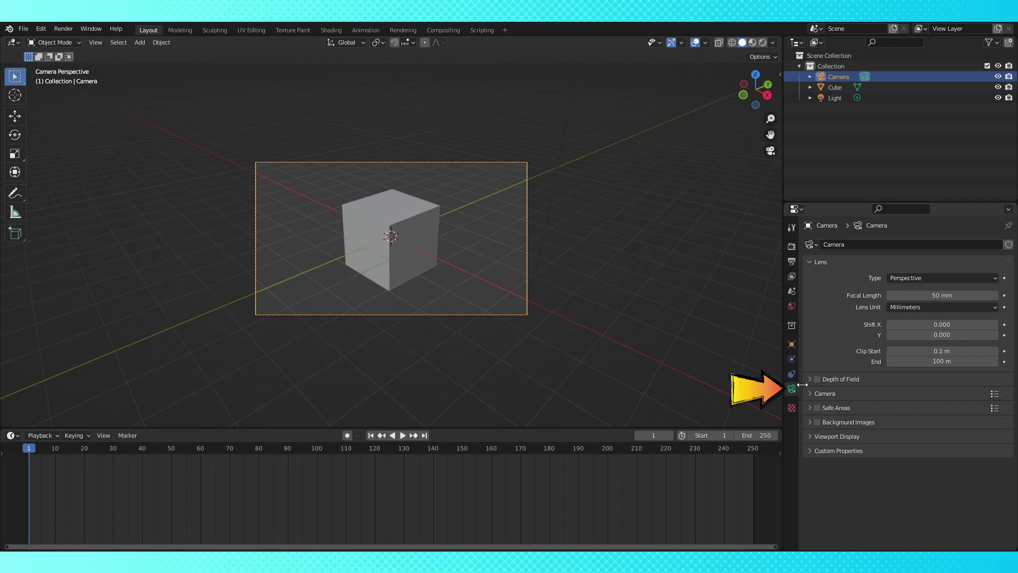
pyautogui.click(962, 276)
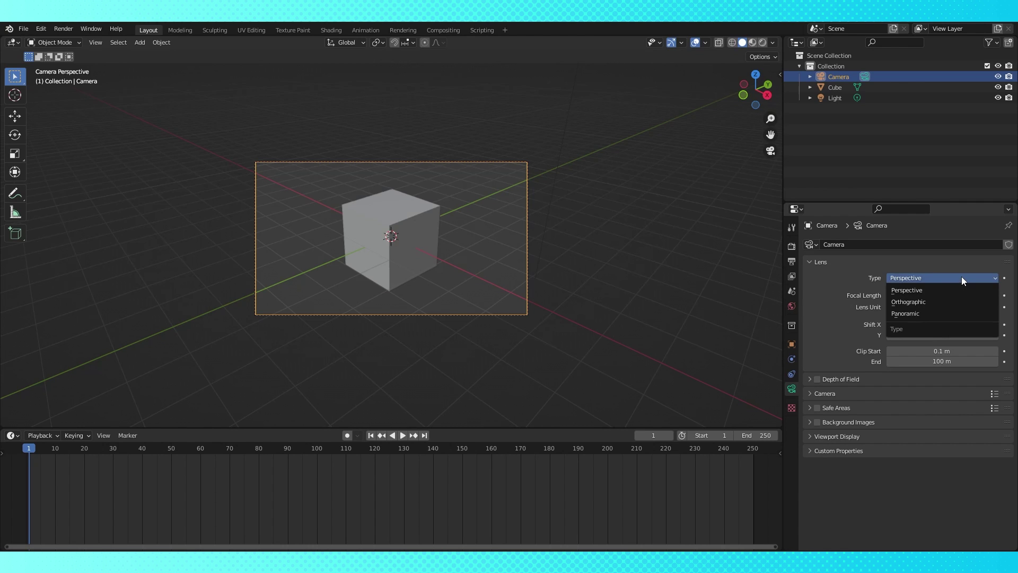
pyautogui.click(926, 303)
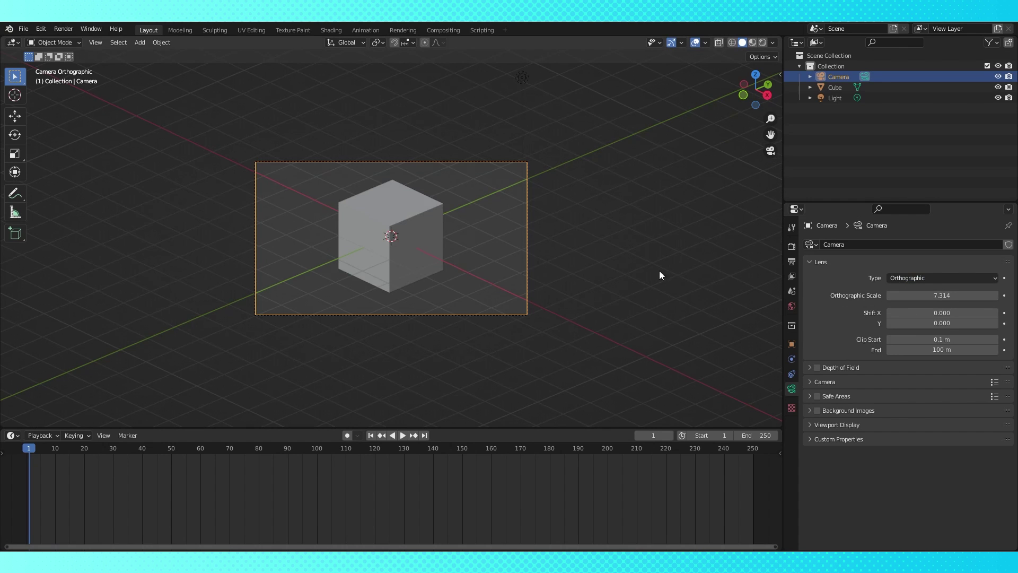
# Set the camera rotation to Z 45° and X 54.736° in the sidebar.
pyautogui.press('n')
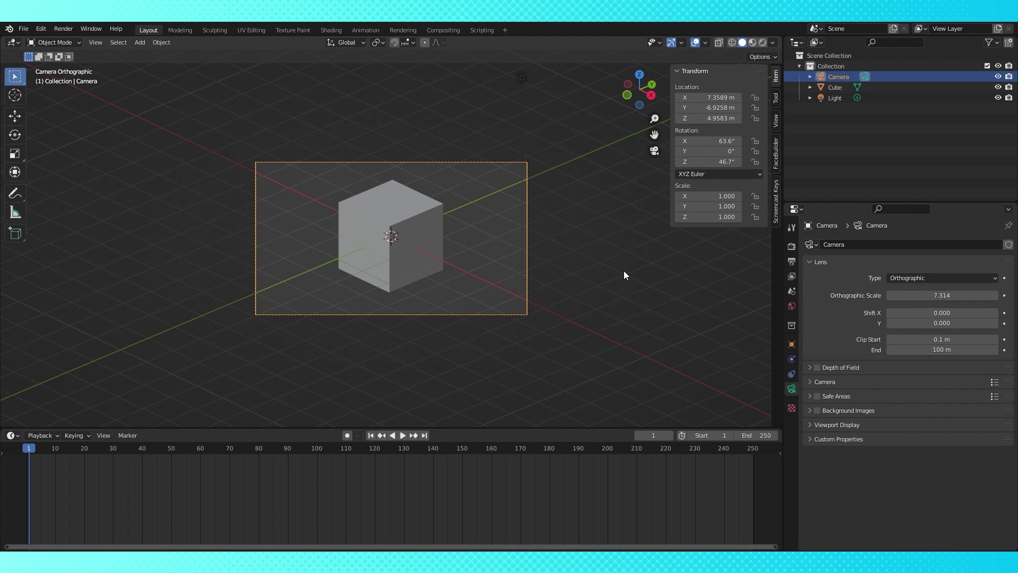
pyautogui.click(716, 162)
pyautogui.write('45')
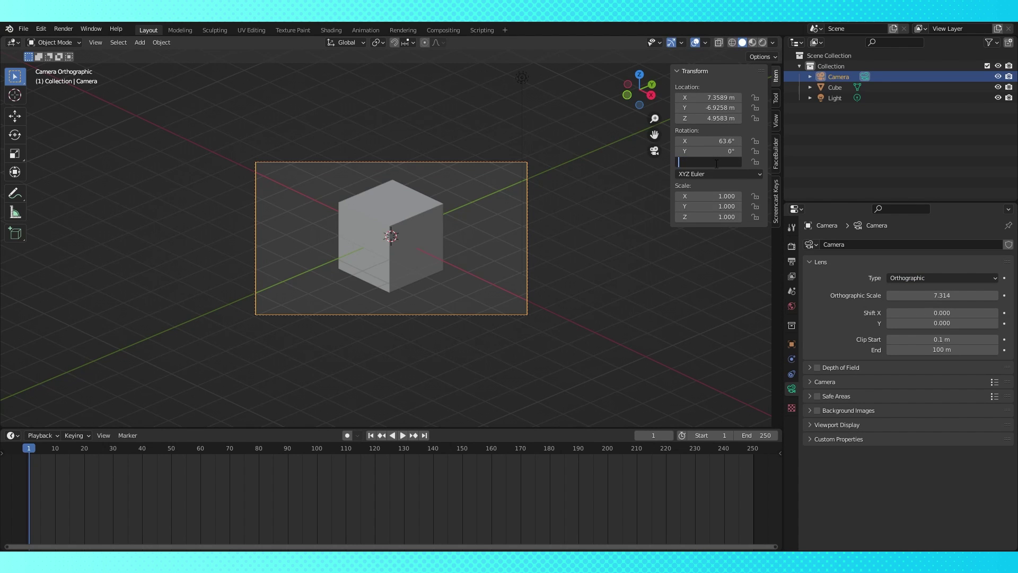
pyautogui.press('Return')
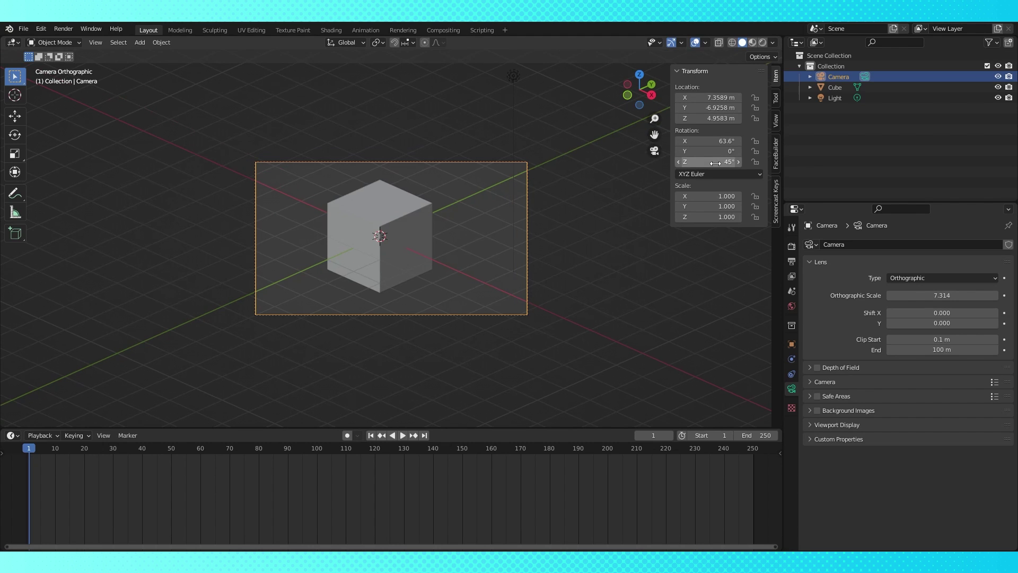
pyautogui.click(717, 141)
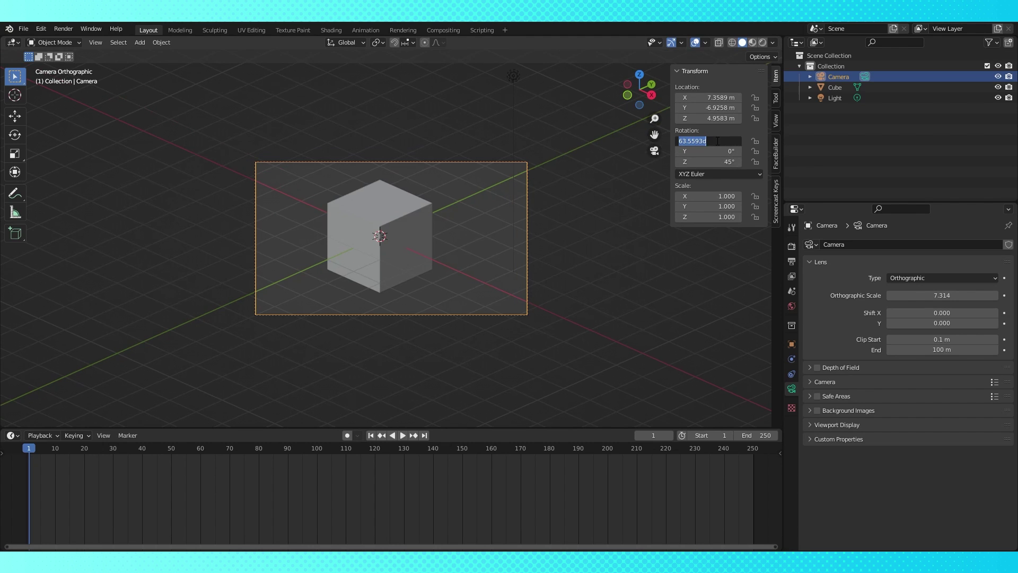
pyautogui.write('54.736')
pyautogui.press('Return')
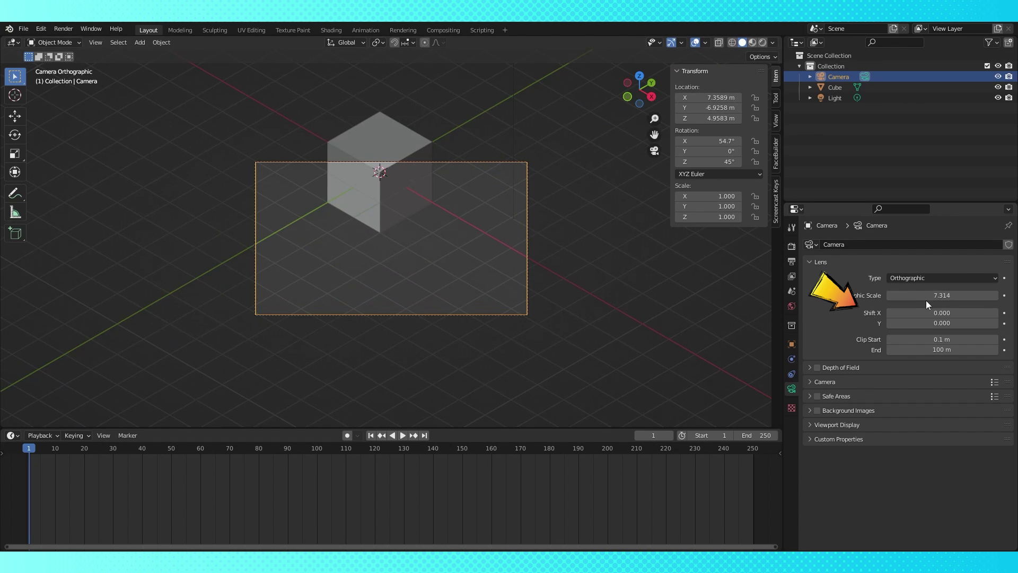
# Recentre the camera on the cube with orthographic scale 57.414 and clip start 0.001 m.
pyautogui.moveTo(929, 313)
pyautogui.mouseDown()
pyautogui.moveTo(970, 323)
pyautogui.moveTo(923, 323)
pyautogui.mouseUp()
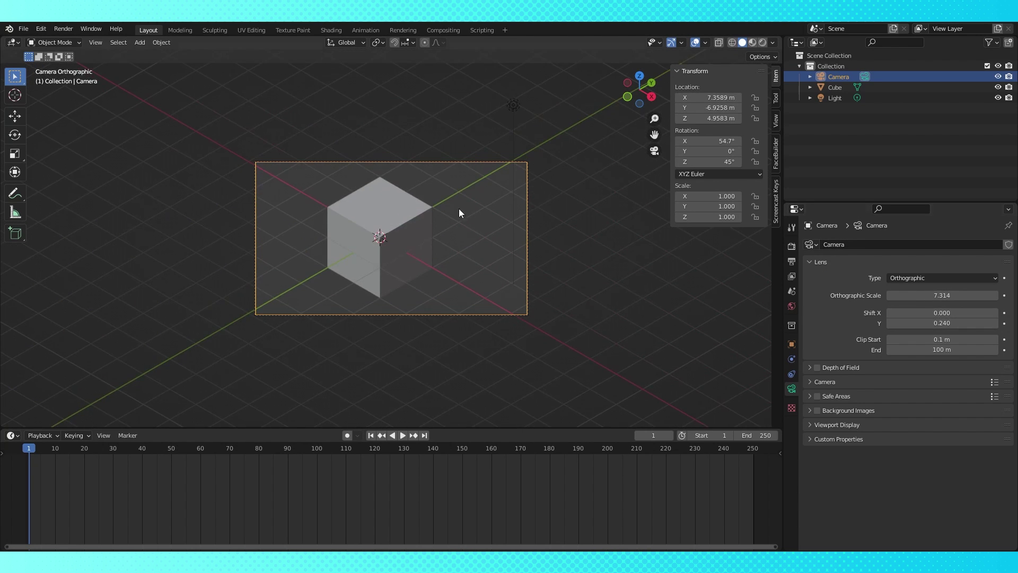
pyautogui.moveTo(710, 108); pyautogui.dragTo(690, 107)
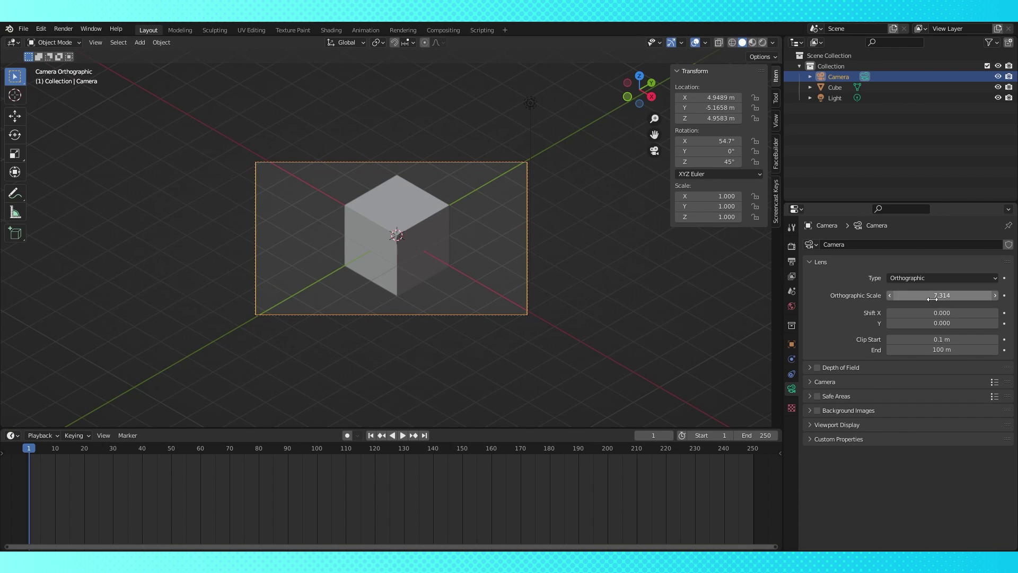
pyautogui.moveTo(930, 295); pyautogui.dragTo(999, 295)
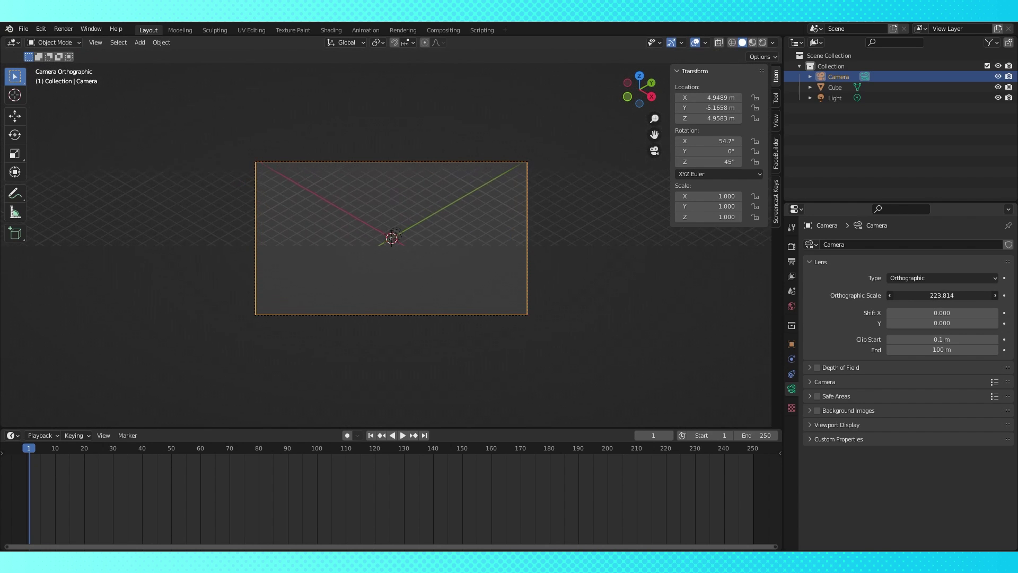
pyautogui.moveTo(902, 340); pyautogui.dragTo(936, 349)
pyautogui.moveTo(955, 295); pyautogui.dragTo(897, 296)
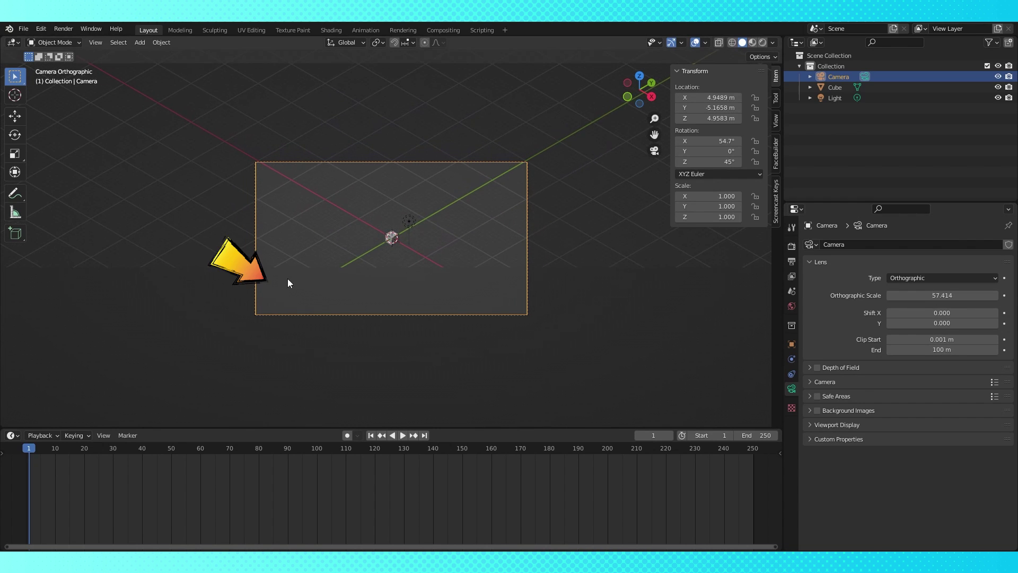
pyautogui.moveTo(476, 213); pyautogui.dragTo(426, 258, button='middle')
pyautogui.press('KP_0')
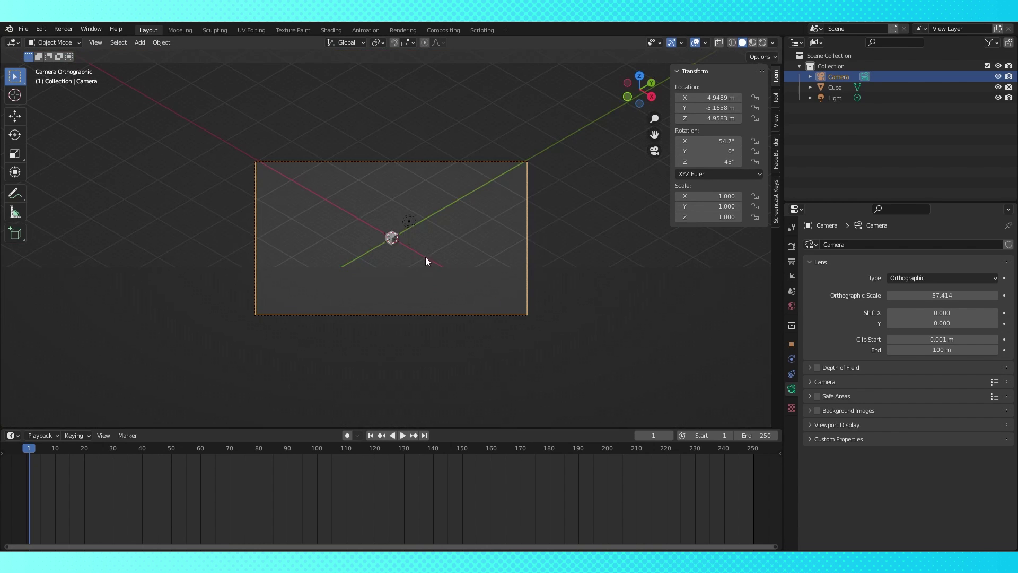
# Raise the camera along Z, check the snapping options, and select the cube.
pyautogui.press('g')
pyautogui.press('z')
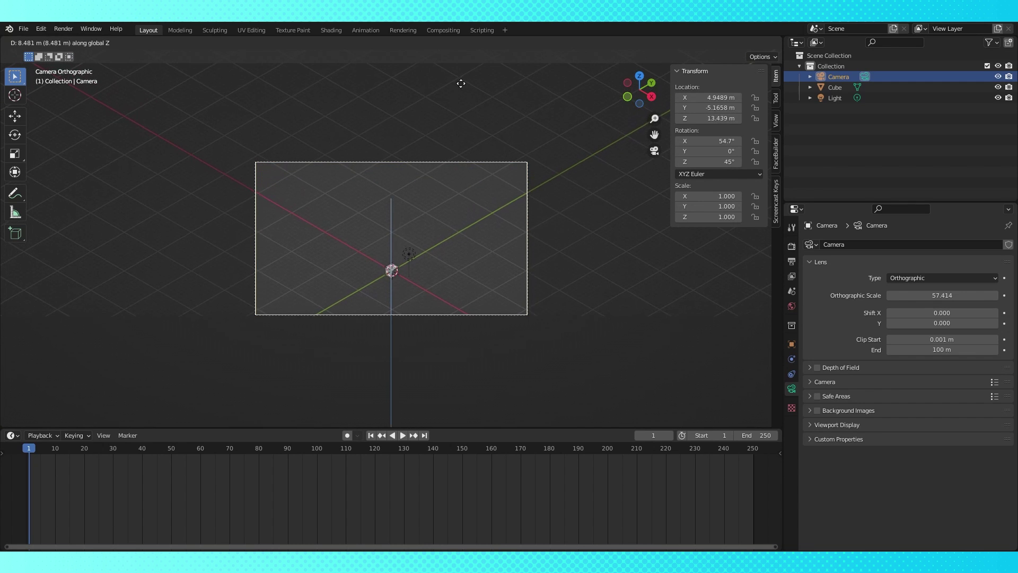
pyautogui.click(461, 83)
pyautogui.scroll(6, 412, 120)
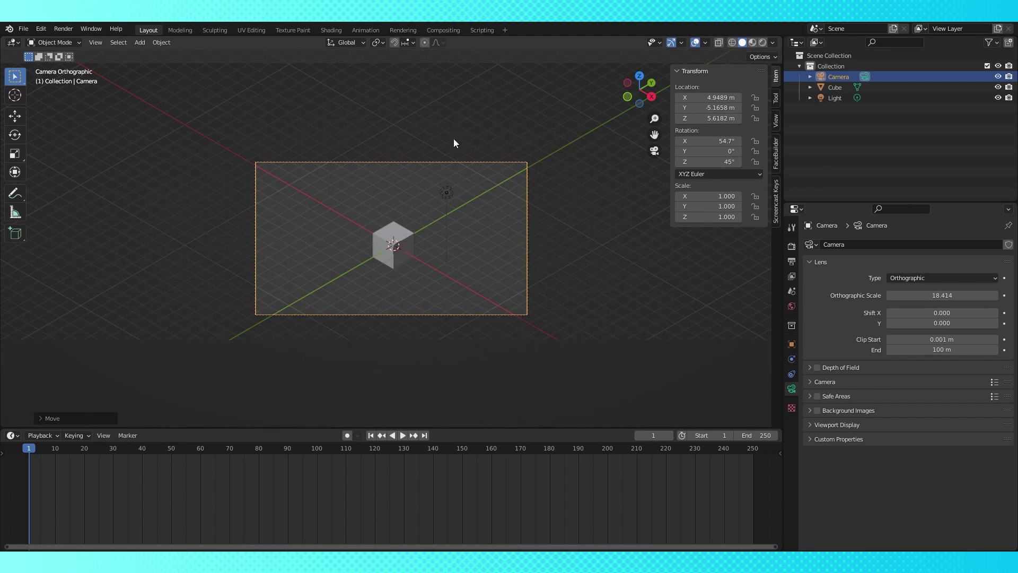
pyautogui.click(402, 47)
pyautogui.click(394, 245)
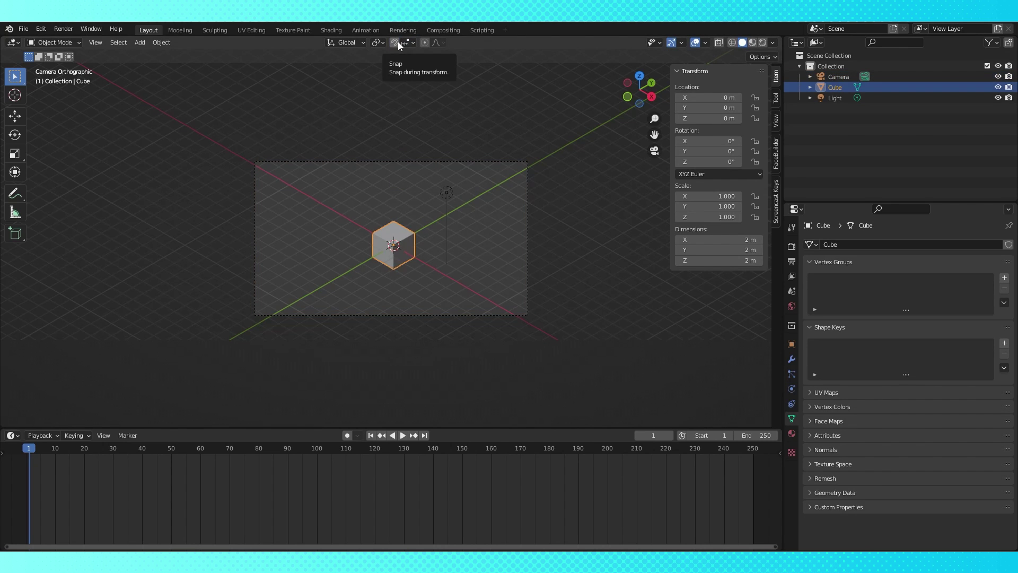
pyautogui.scroll(4, 444, 225)
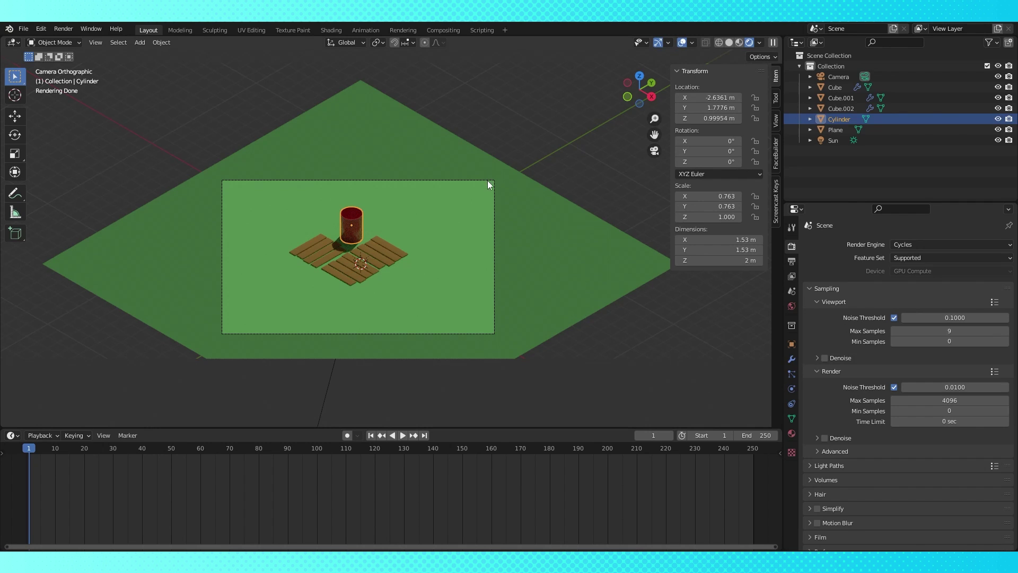
# Select the camera, zero its Z rotation, slide it along X, and switch the engine to Eevee.
pyautogui.click(488, 181)
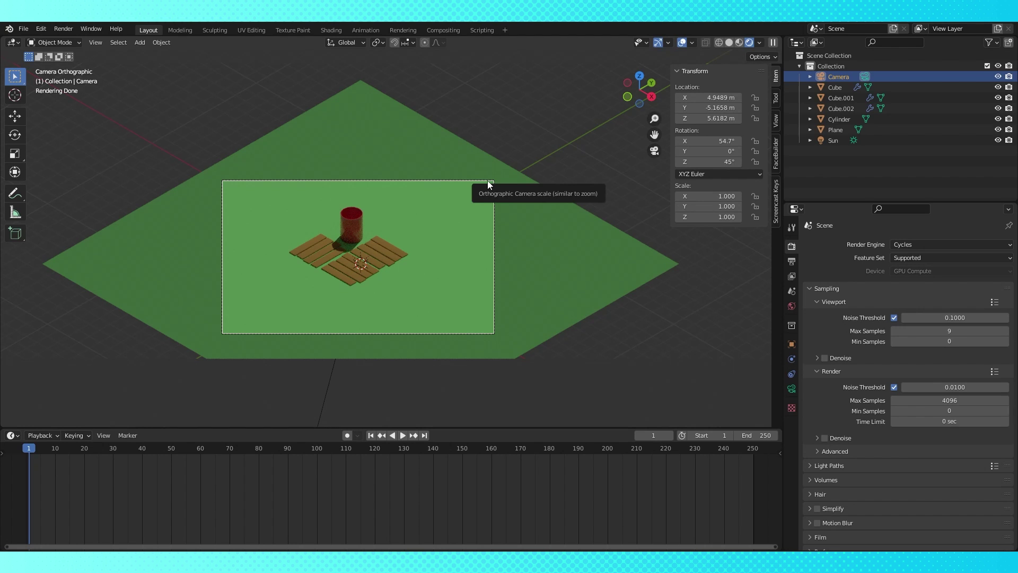
pyautogui.click(712, 161)
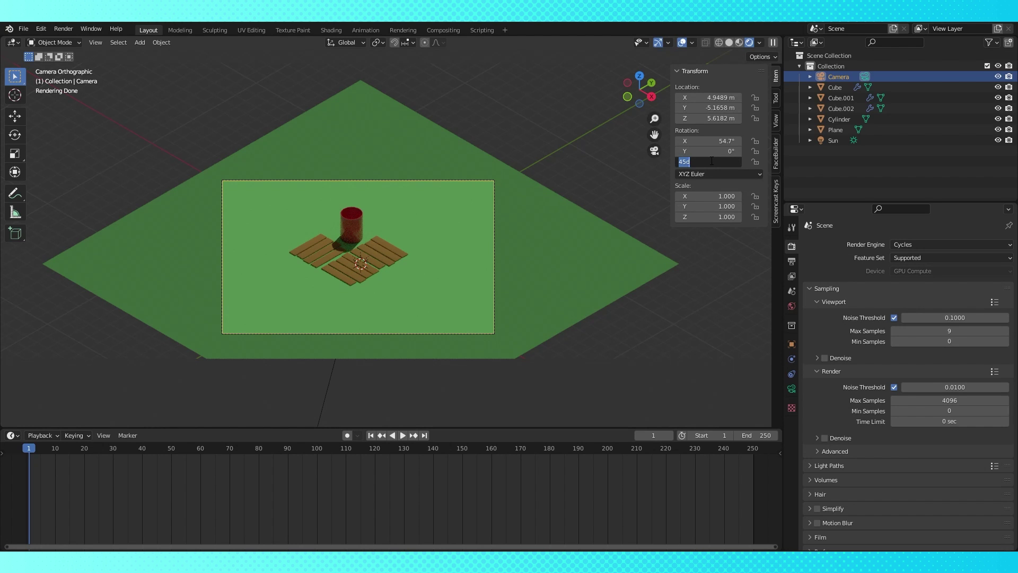
pyautogui.write('0')
pyautogui.press('Return')
pyautogui.moveTo(714, 98); pyautogui.dragTo(652, 98)
pyautogui.click(953, 244)
pyautogui.click(924, 258)
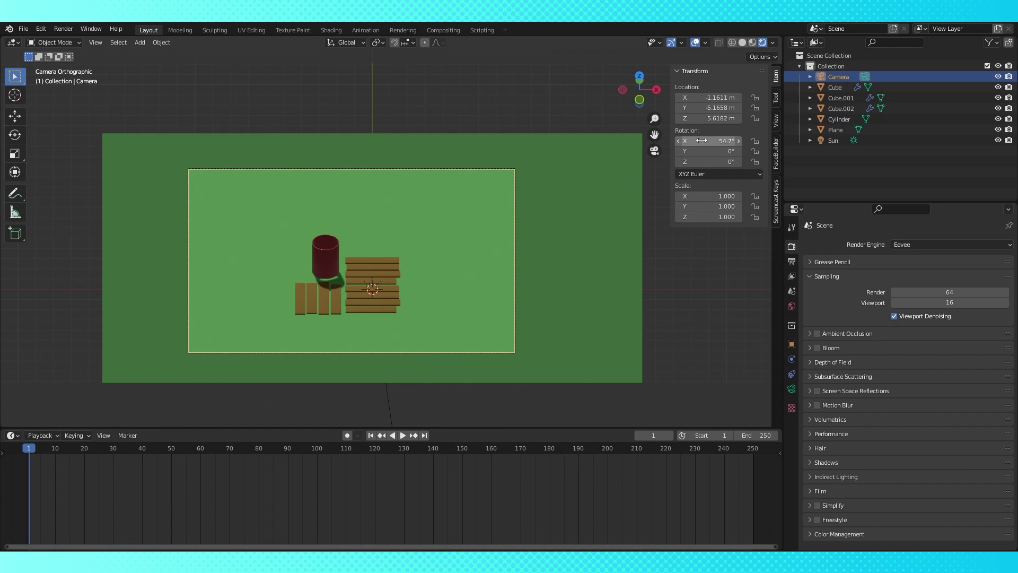
# Try camera X tilts of 45°, 30° and finally 60°.
pyautogui.click(701, 141)
pyautogui.write('45')
pyautogui.press('Return')
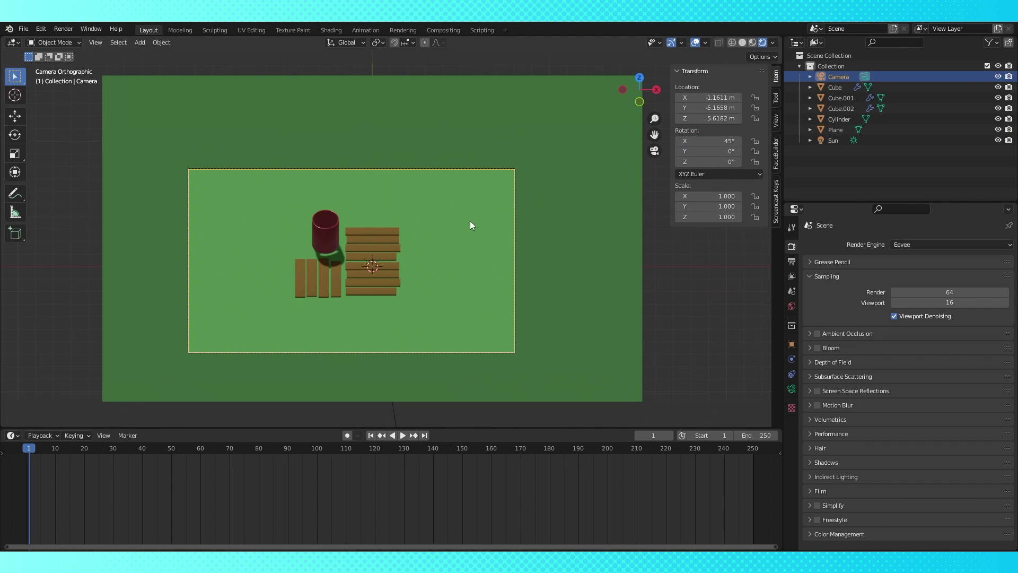
pyautogui.click(710, 141)
pyautogui.write('30')
pyautogui.press('Return')
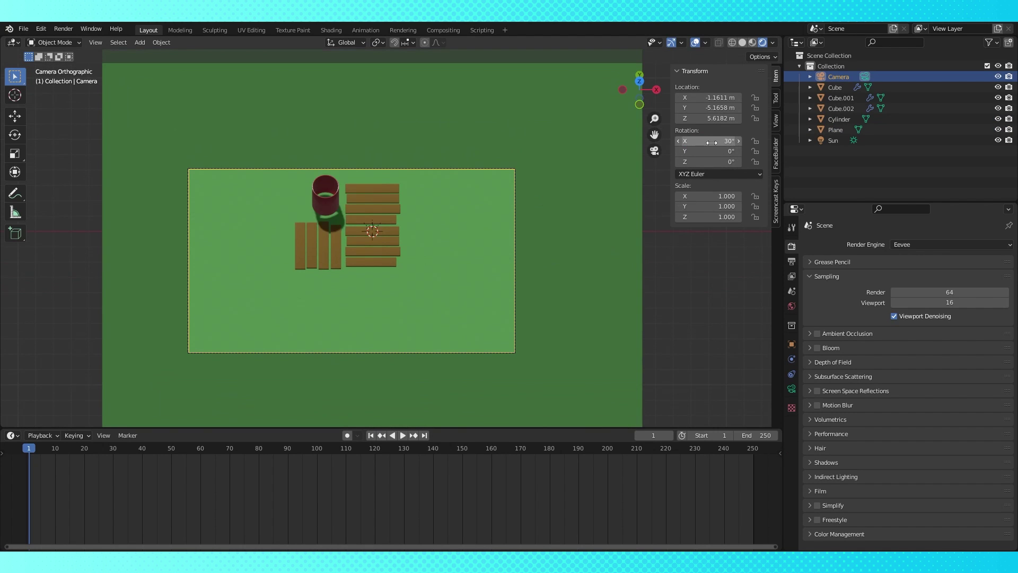
pyautogui.click(712, 141)
pyautogui.write('60')
pyautogui.press('Return')
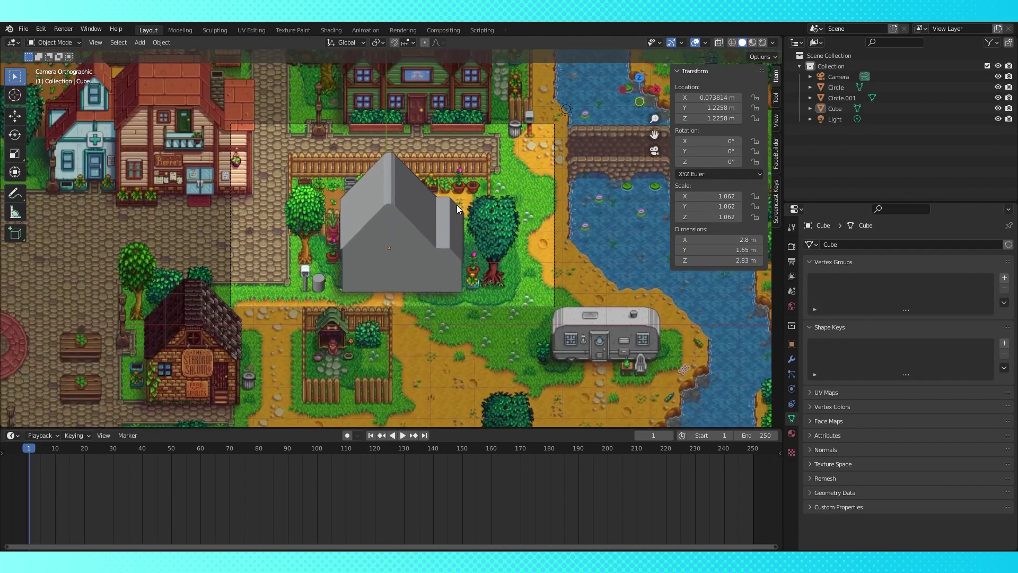
# Select the house cube and briefly toggle wireframe to compare it with the pixel-art reference.
pyautogui.scroll(2, 456, 204)
pyautogui.click(733, 43)
pyautogui.click(418, 208)
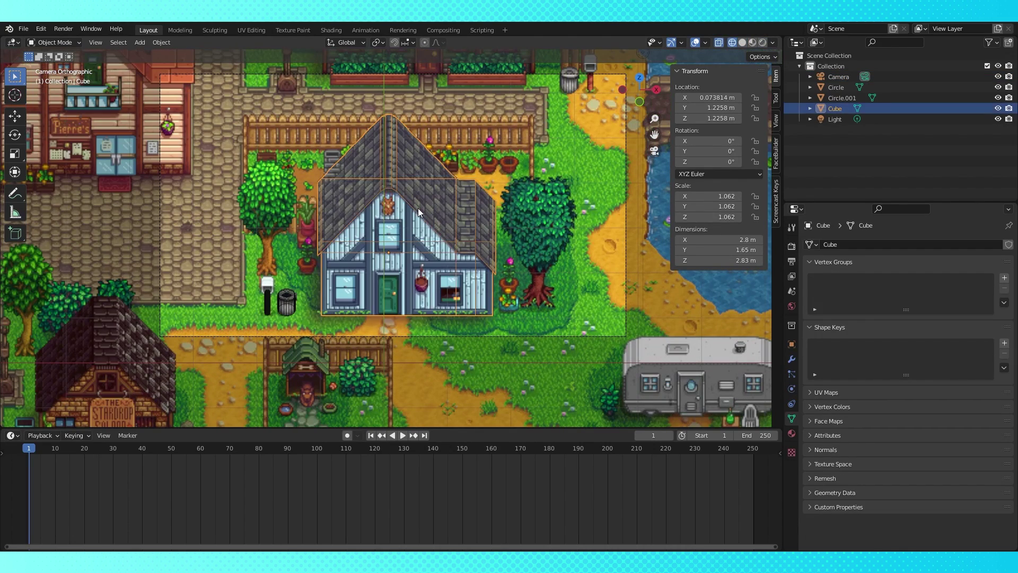
pyautogui.scroll(2, 418, 208)
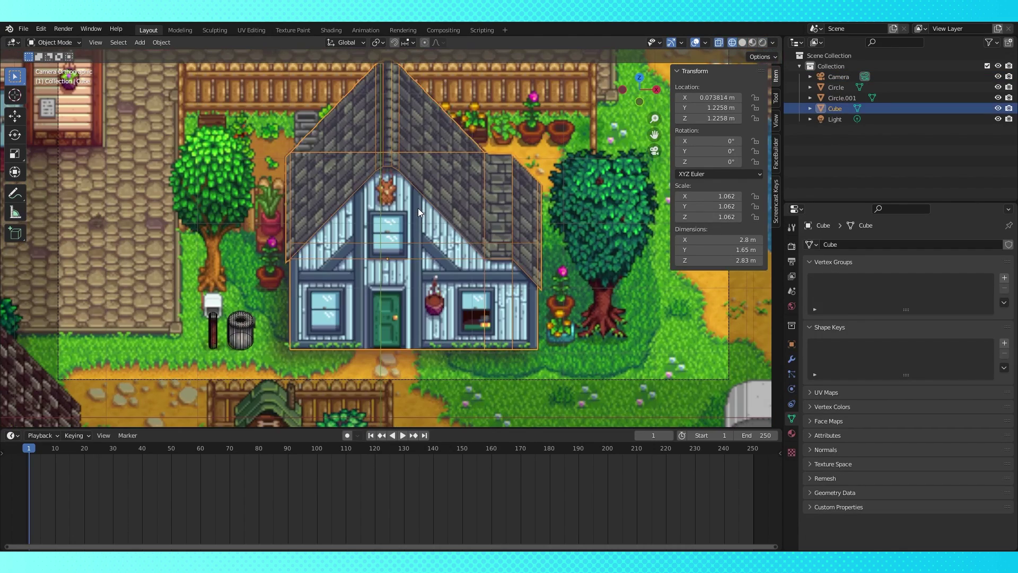
pyautogui.click(742, 42)
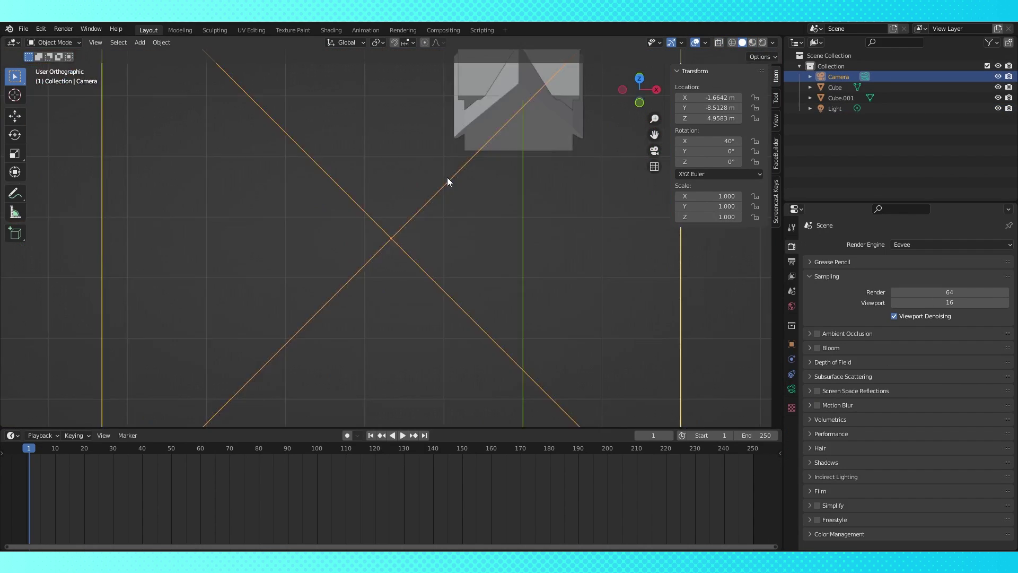
# Inspect the camera and house from the right side, then view through the camera and toggle the reference.
pyautogui.press('KP_3')
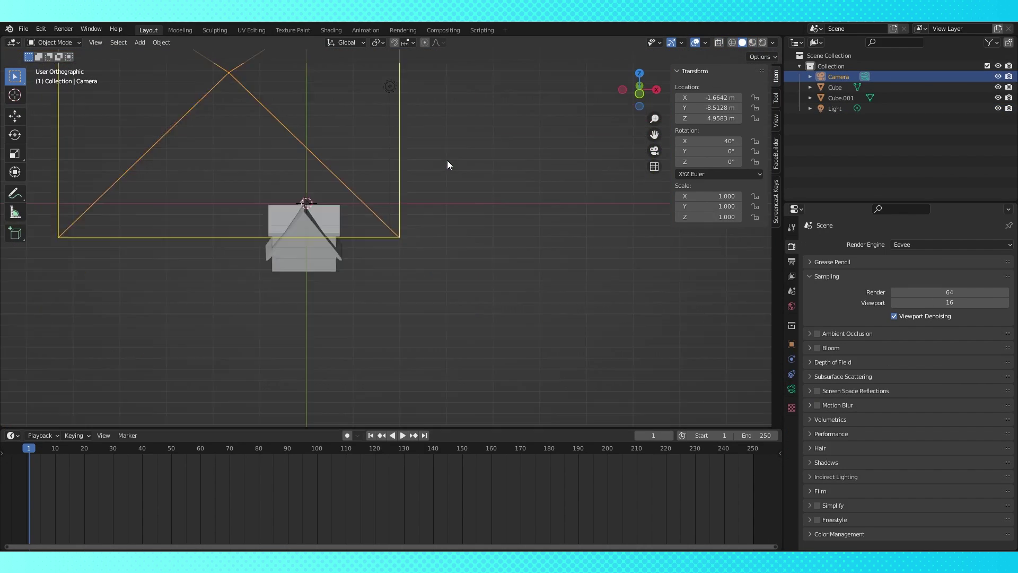
pyautogui.moveTo(447, 160); pyautogui.dragTo(599, 203, button='middle')
pyautogui.press('KP_0')
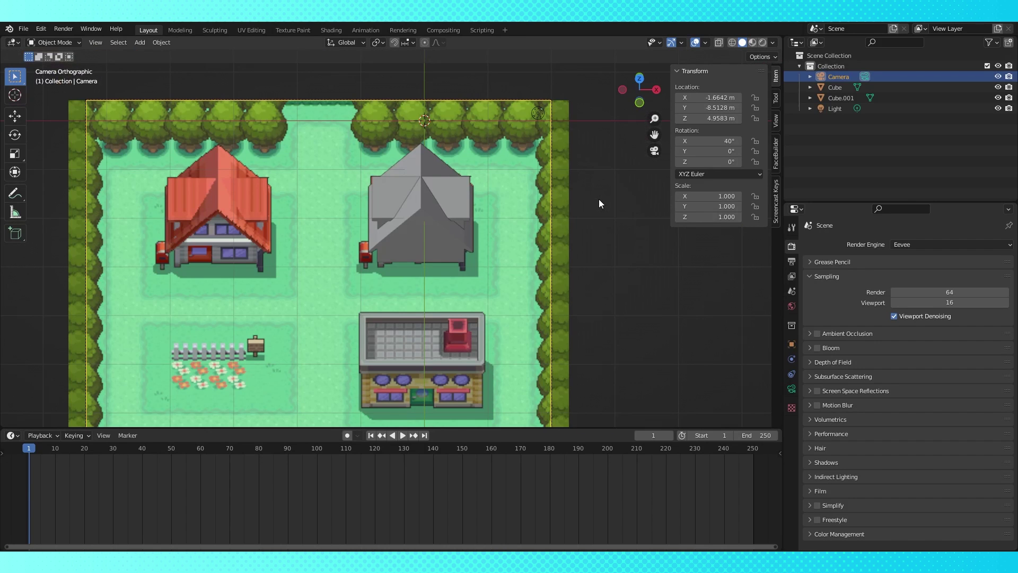
pyautogui.click(732, 42)
pyautogui.scroll(3, 481, 209)
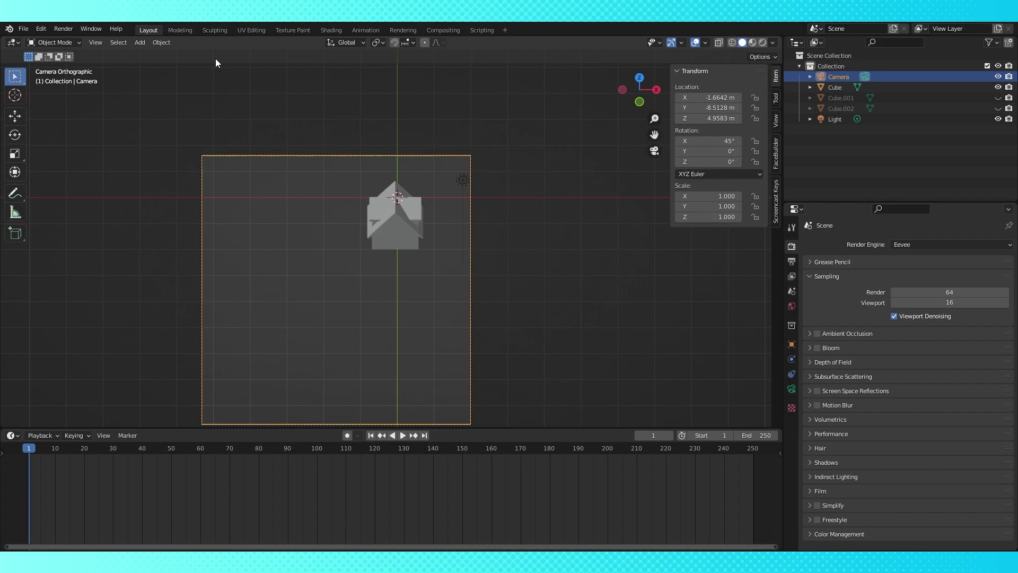
# Enable Freestyle outlines with a 0.500 px line thickness.
pyautogui.click(62, 28)
pyautogui.click(817, 521)
pyautogui.click(810, 519)
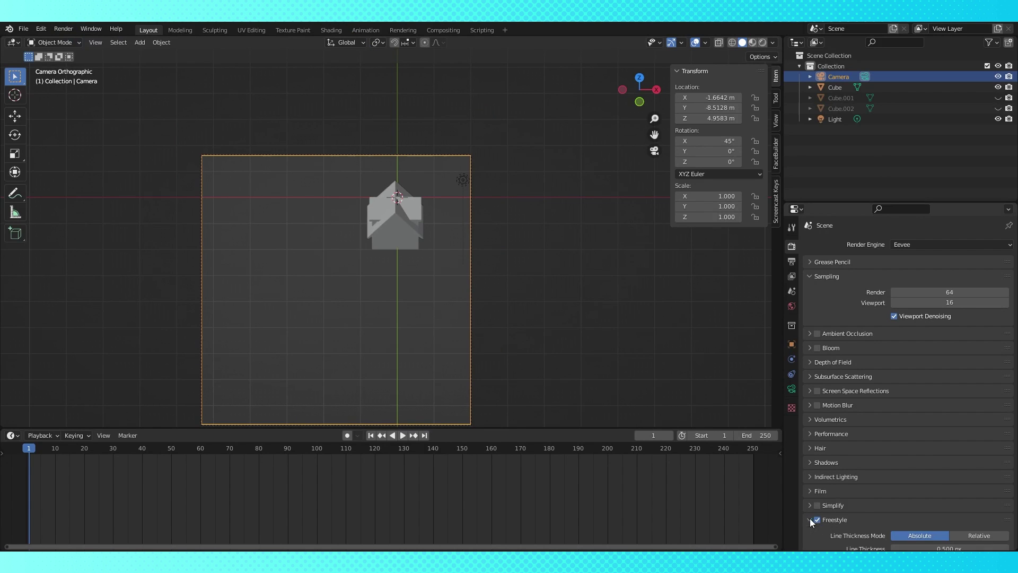
pyautogui.scroll(-1, 810, 509)
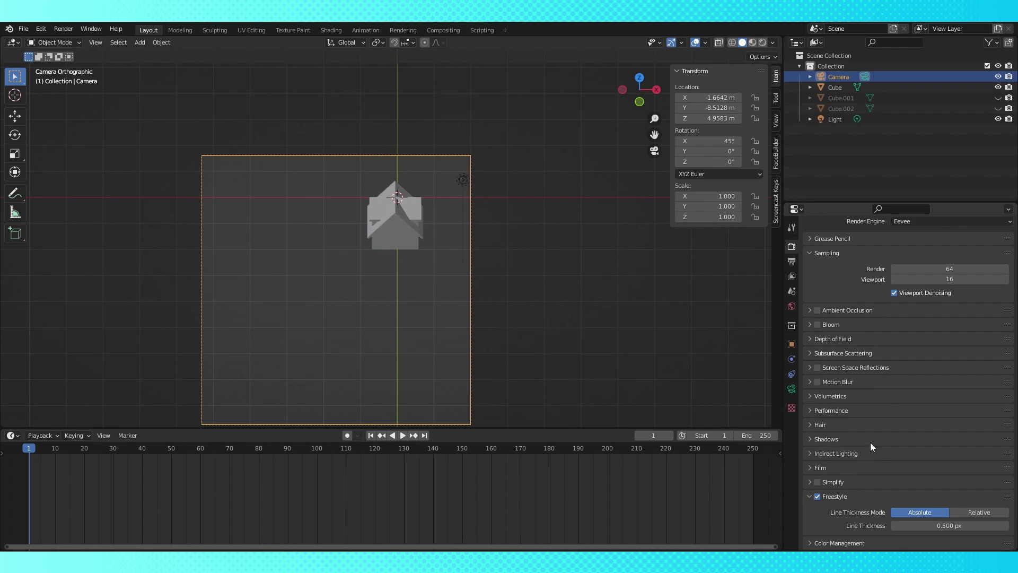
# Review the view layer's Freestyle edge detection (Silhouette, Crease, Border) and line set settings.
pyautogui.click(792, 276)
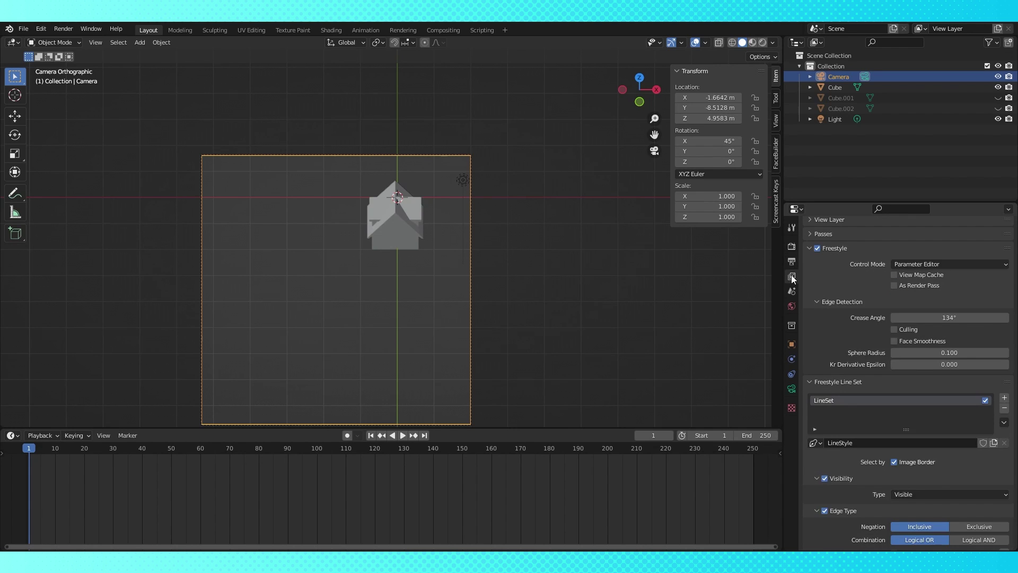
pyautogui.scroll(1, 869, 298)
pyautogui.scroll(-3, 840, 278)
pyautogui.scroll(-3, 828, 243)
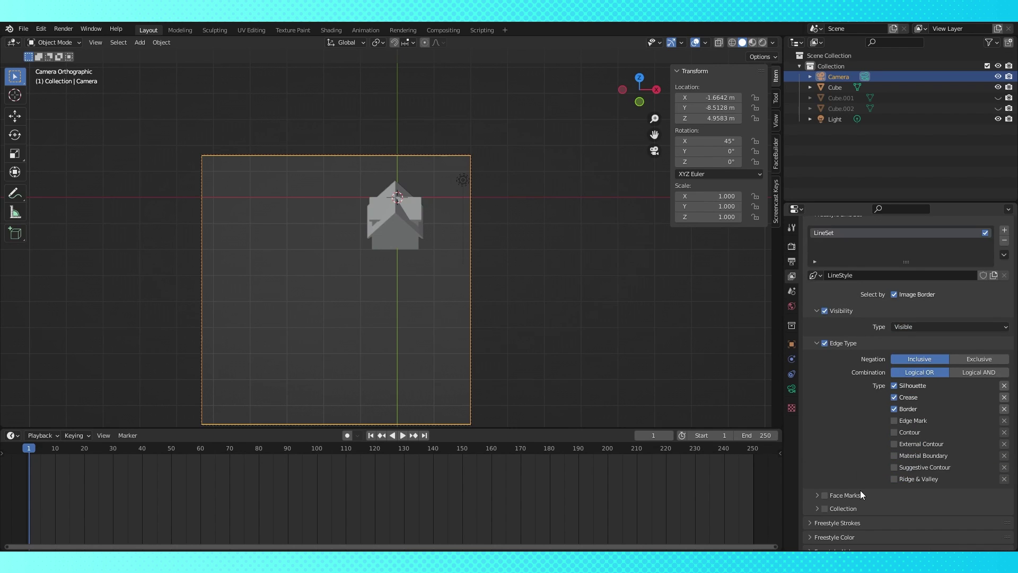
pyautogui.scroll(8, 876, 482)
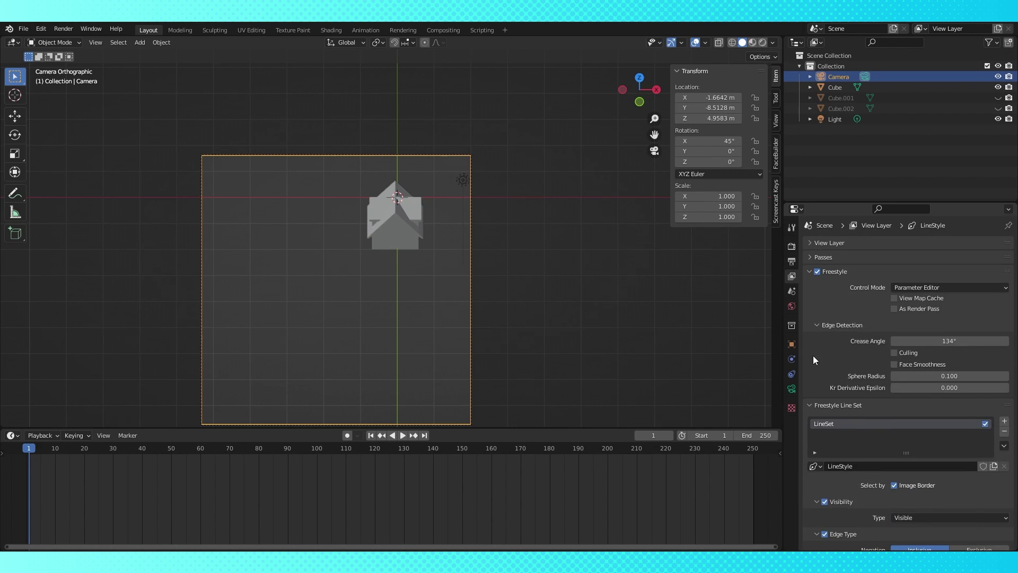
pyautogui.click(792, 247)
pyautogui.scroll(-1, 835, 404)
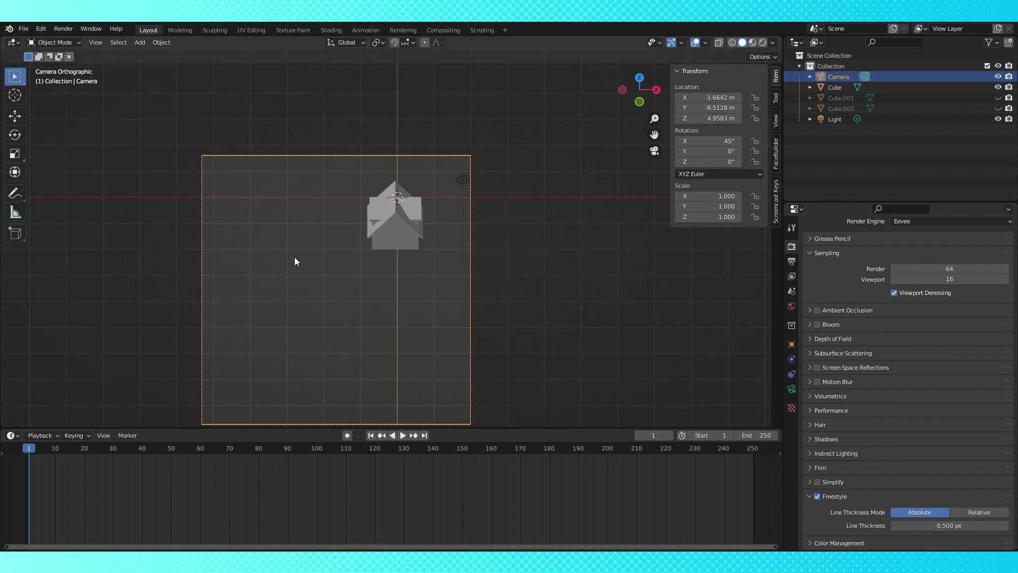
pyautogui.click(810, 465)
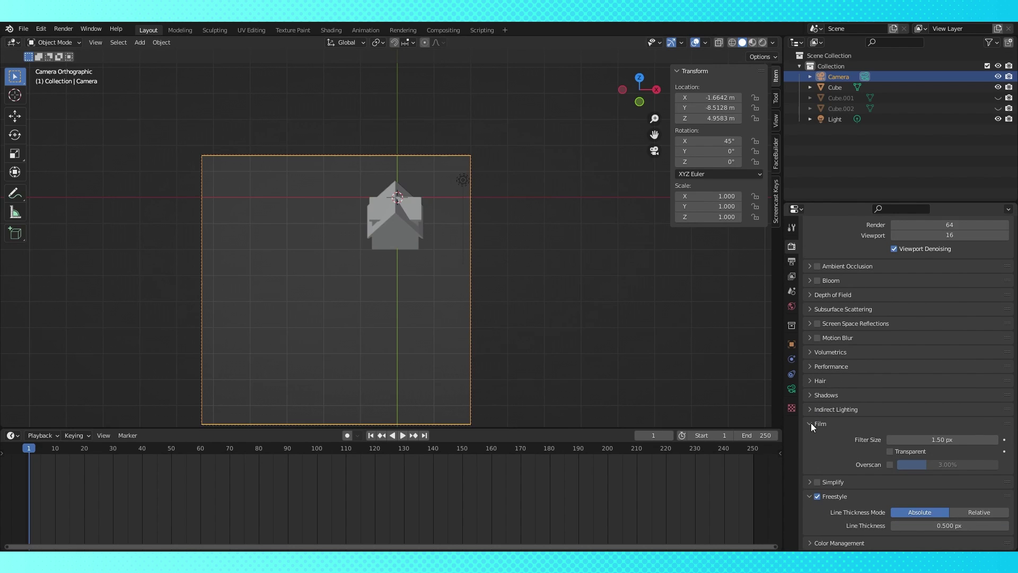
# Make the film transparent and check the 400 × 400 px RGBA PNG output settings.
pyautogui.click(890, 450)
pyautogui.click(792, 261)
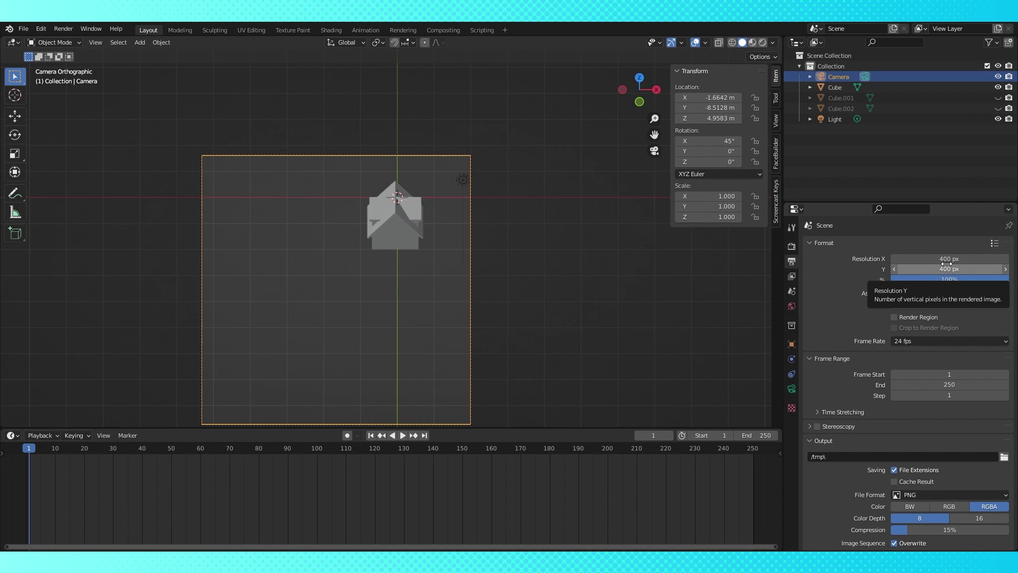
# Render a still image from the orthographic camera via the Render menu.
pyautogui.click(69, 30)
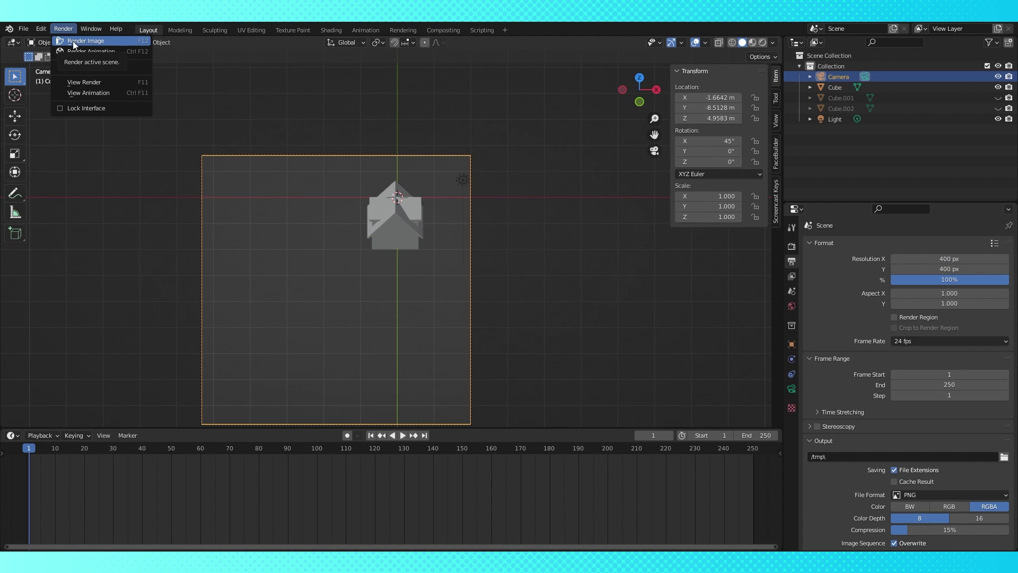